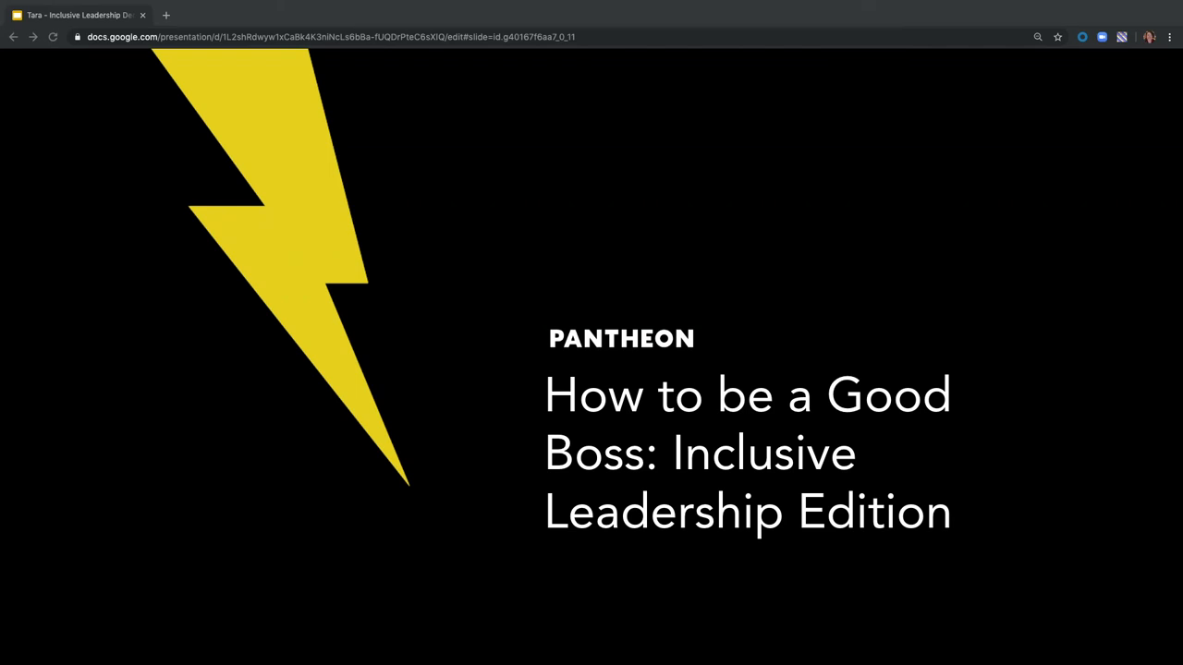
# Step: Advance from the title slide to the speaker introduction slide
pyautogui.press('Right')
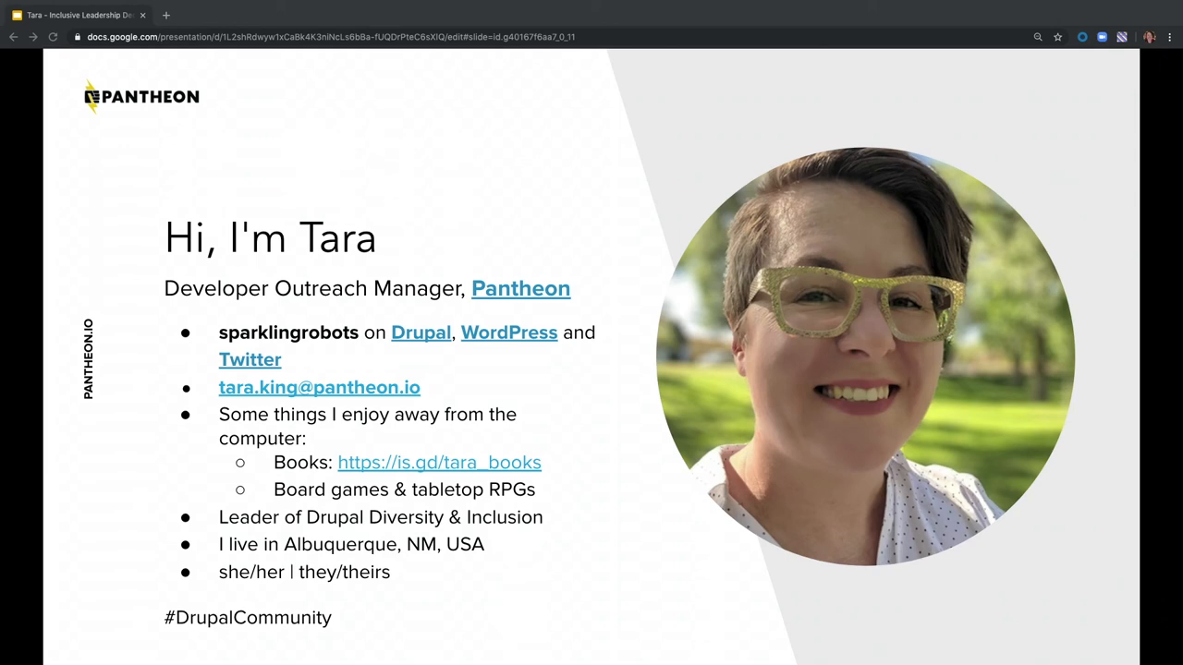
pyautogui.press('Right')
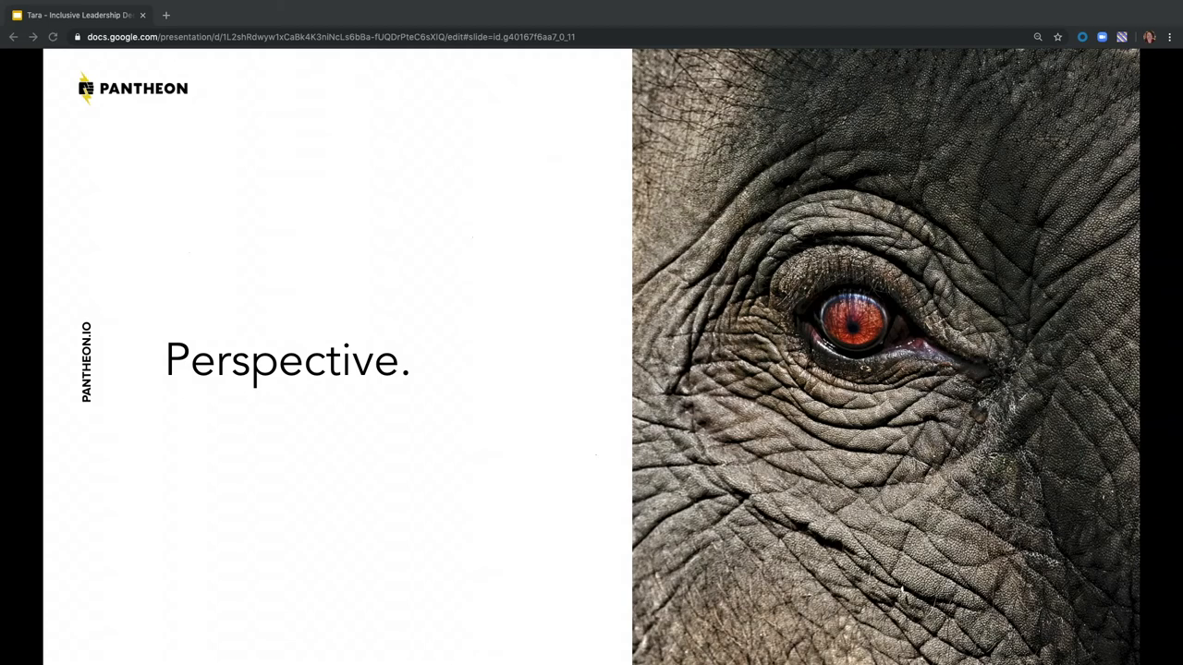
# Step: Advance through the full-screen pug photo to the underrepresented-at-work slide
pyautogui.press('Right')
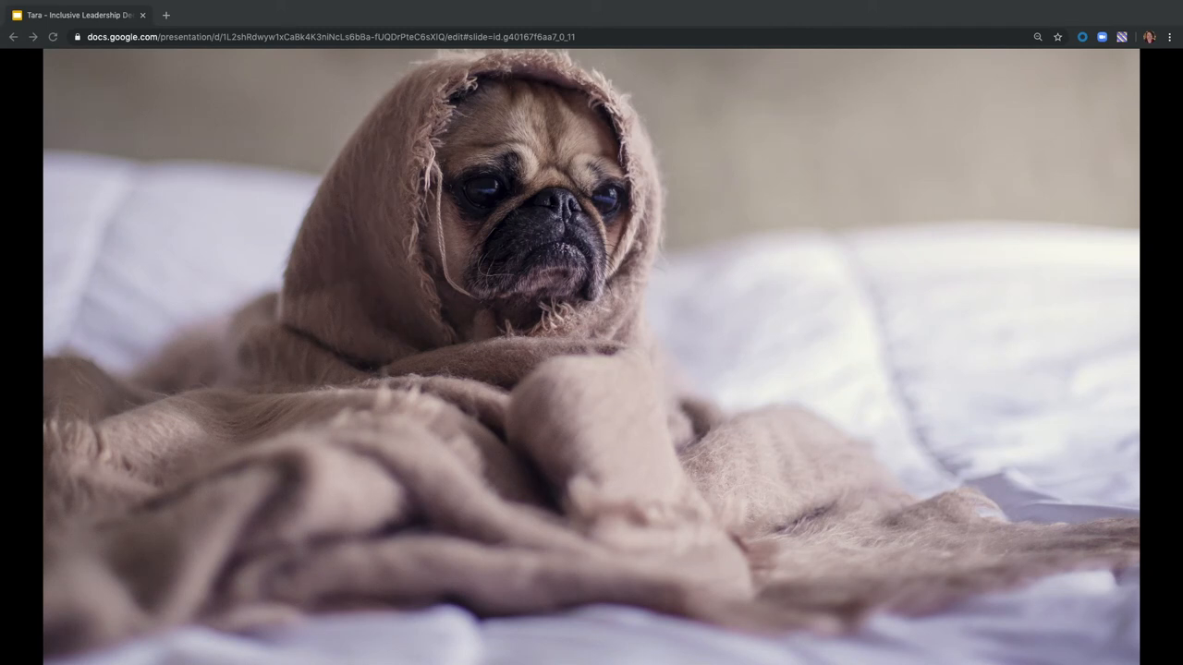
pyautogui.press('Right')
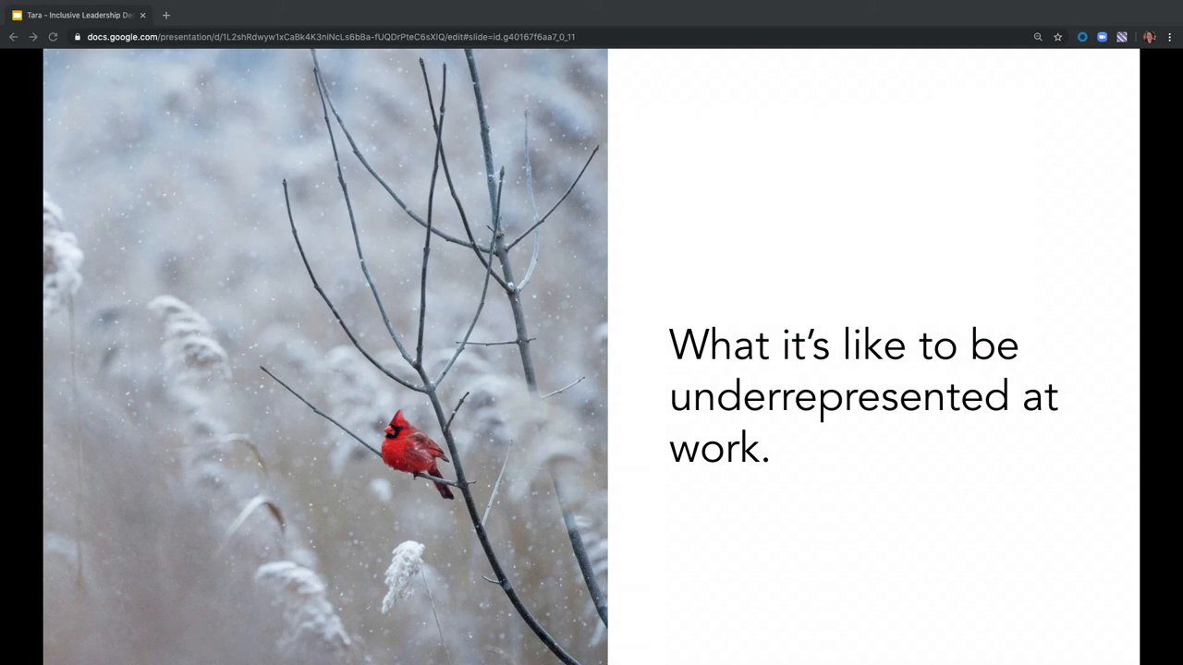
# Step: Advance to the 'You don't fit in.' slide with the dog in novelty glasses
pyautogui.press('Right')
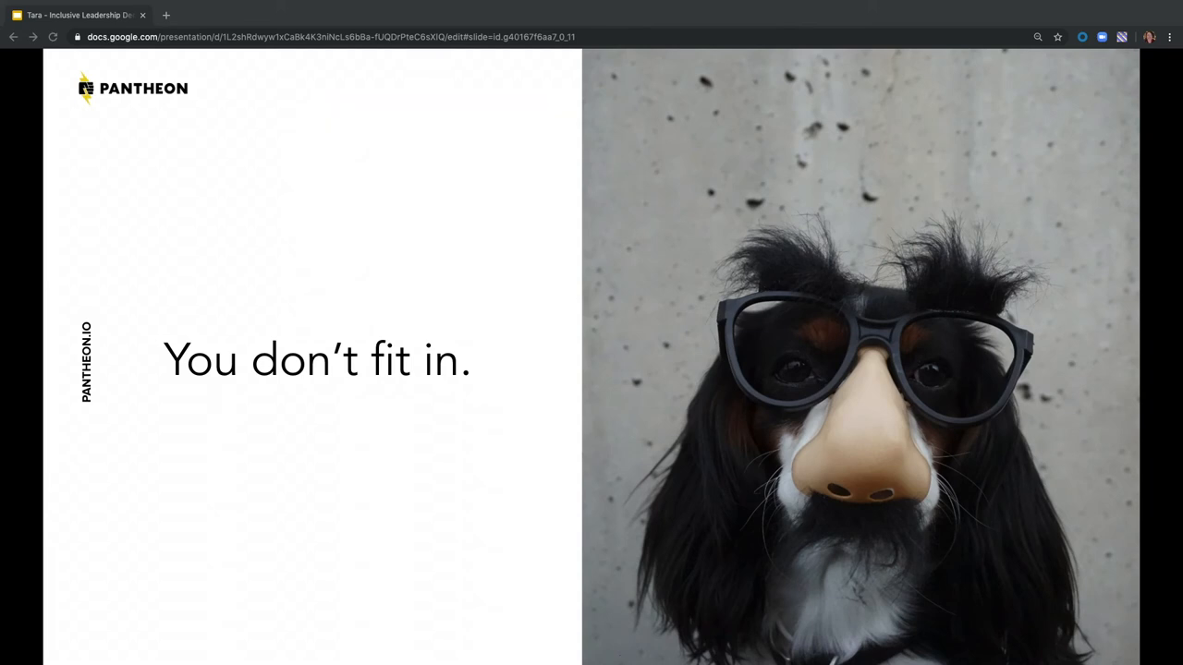
# Step: Advance to the 'You experience microaggressions.' guinea pig slide
pyautogui.press('Right')
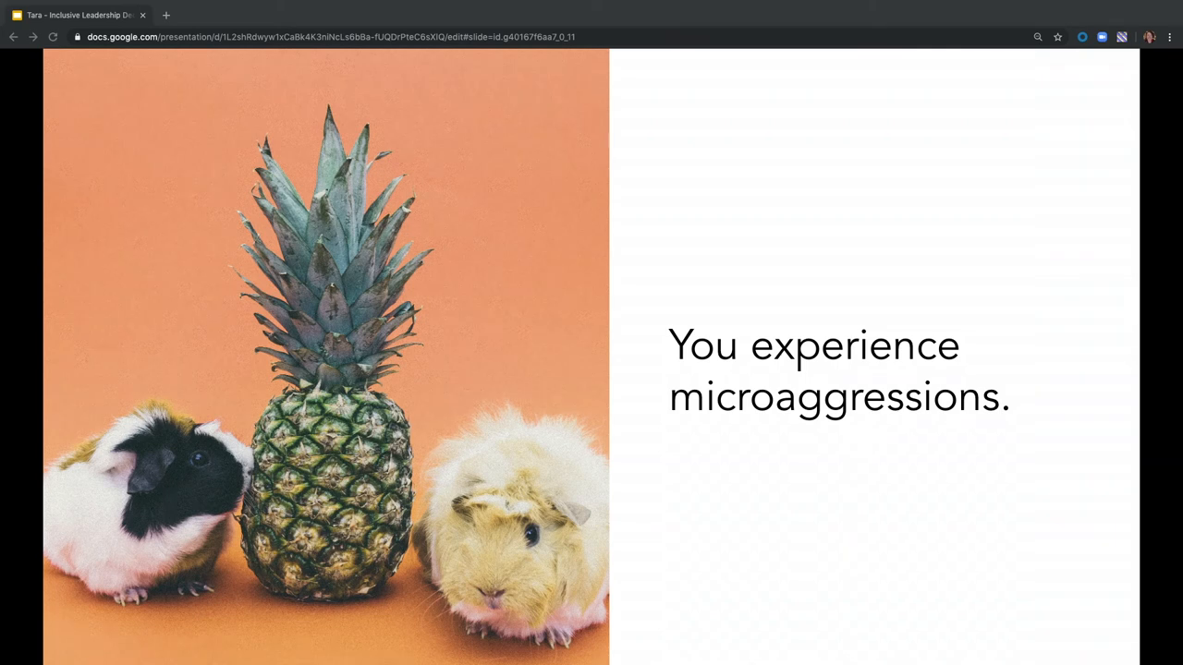
# Step: Advance through the burden-of-representation slide to 'You make less money.'
pyautogui.press('Right')
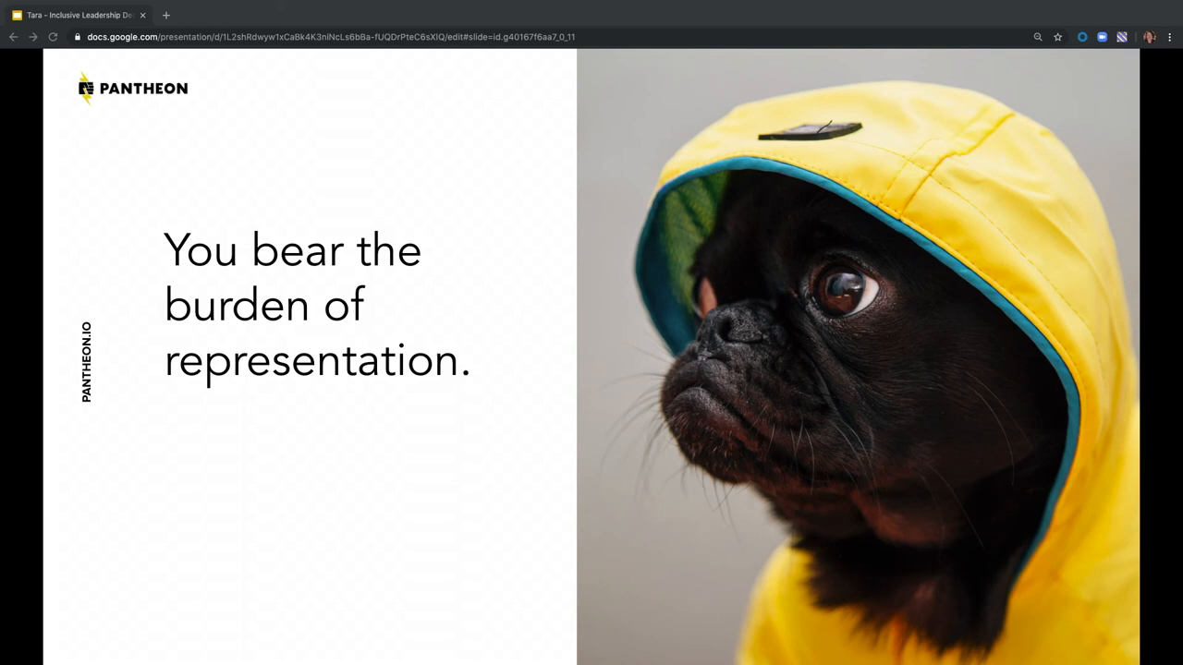
pyautogui.press('Right')
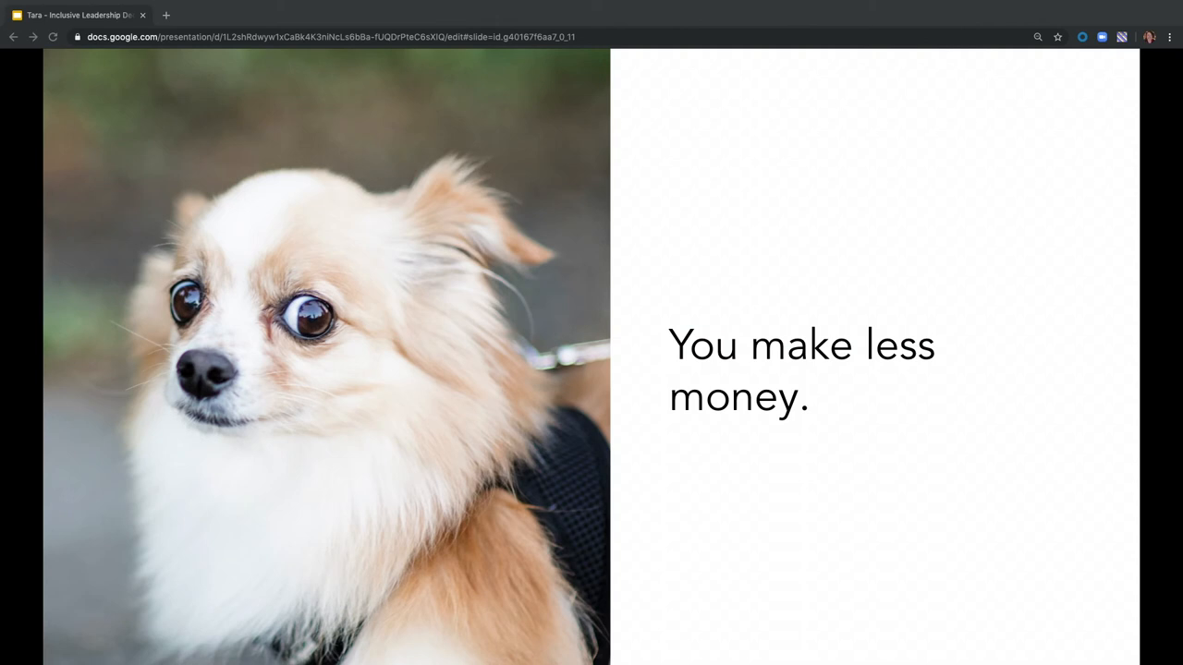
# Step: Advance to the crouching cat slide 'You don't know if you'll have back up.'
pyautogui.press('Right')
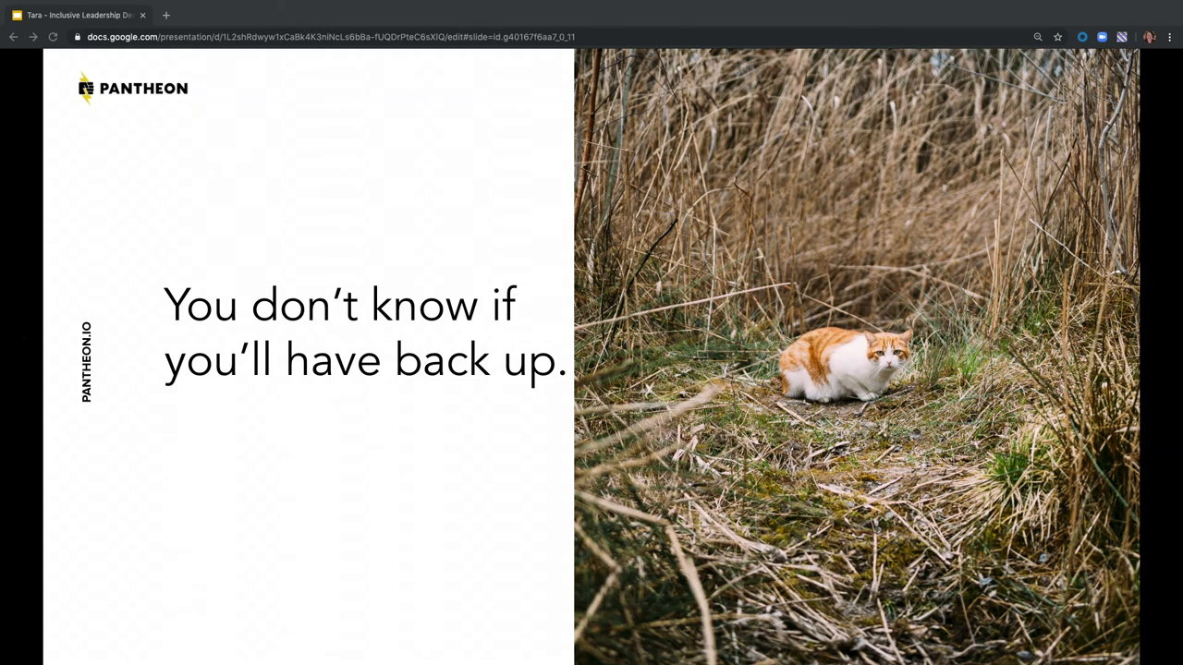
# Step: Advance to the leaping iguana slide 'You think about leaving.'
pyautogui.press('Right')
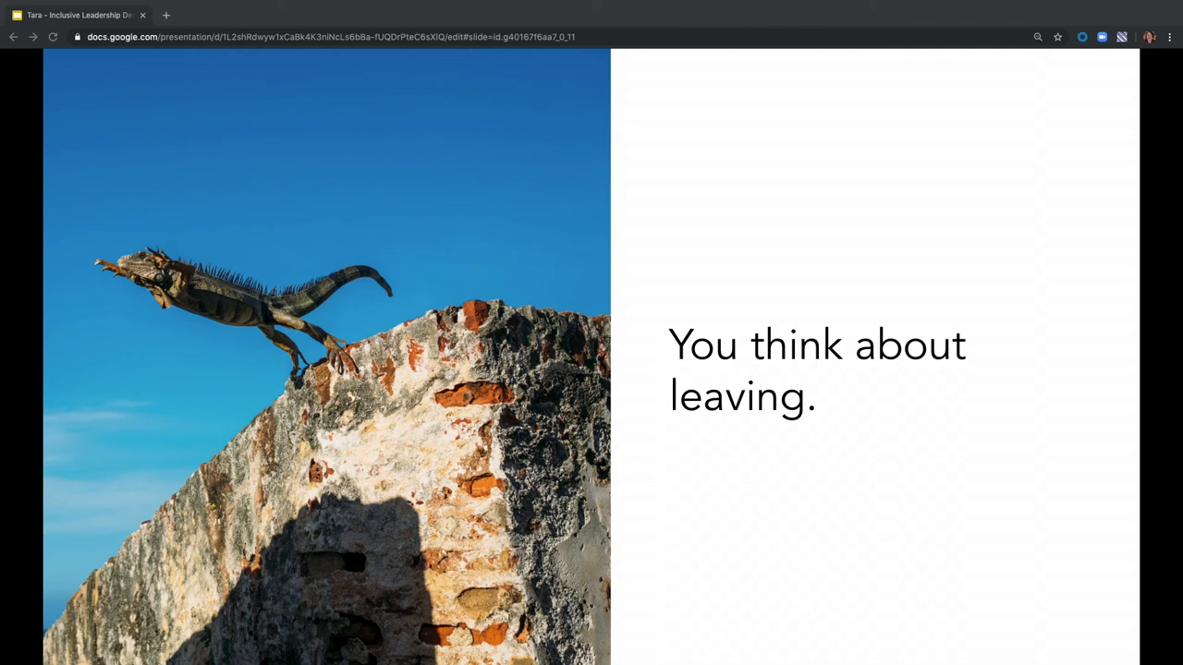
# Step: Advance to the lightning-bolt section slide 'Practical Actions: What can you do?'
pyautogui.press('Right')
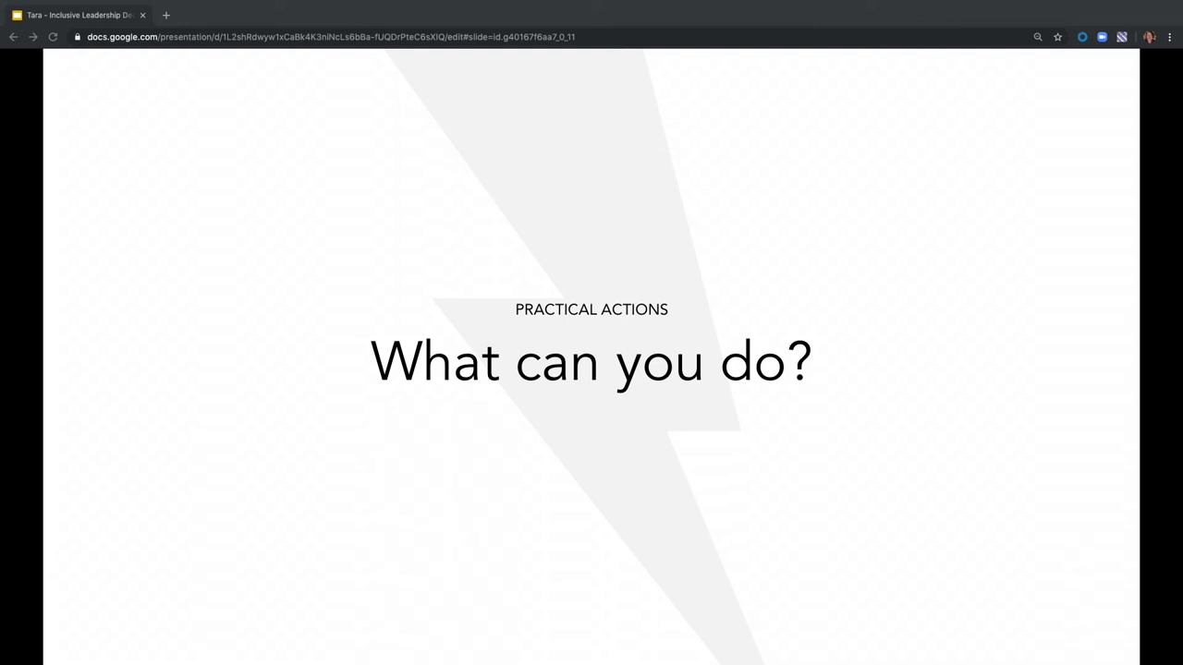
# Step: Advance to the 'Reflect.' slide with the monkey and handheld mirror
pyautogui.press('Right')
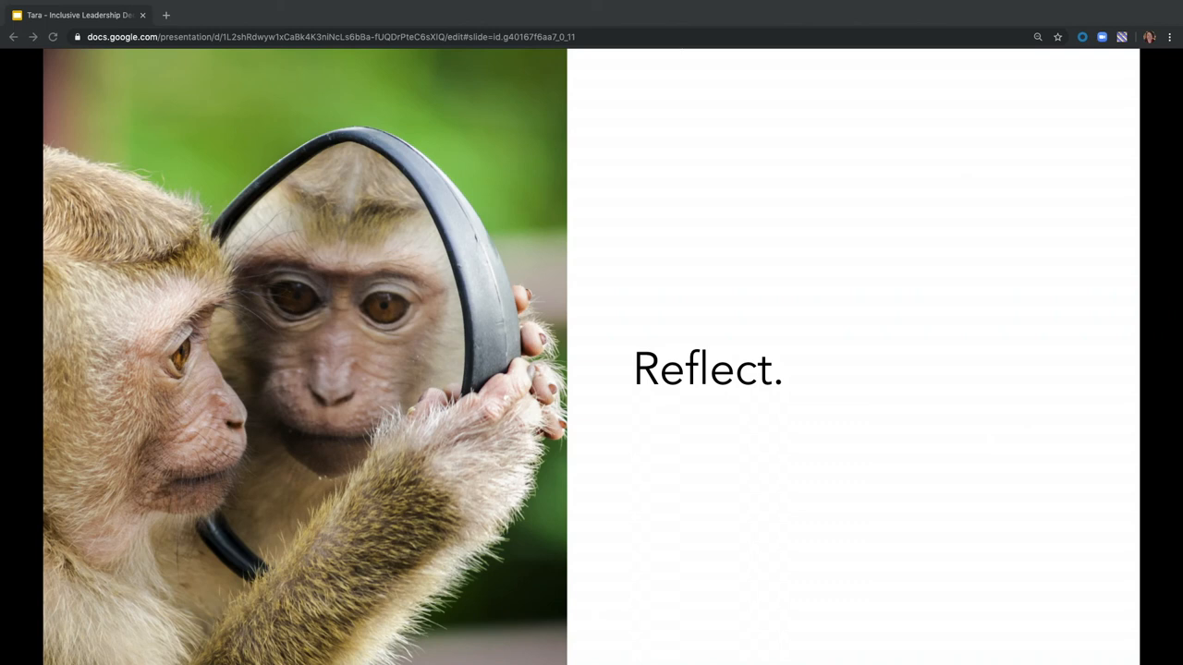
# Step: Advance through the 'Slow down.' sloth slide to the party-hat dog photo
pyautogui.press('Right')
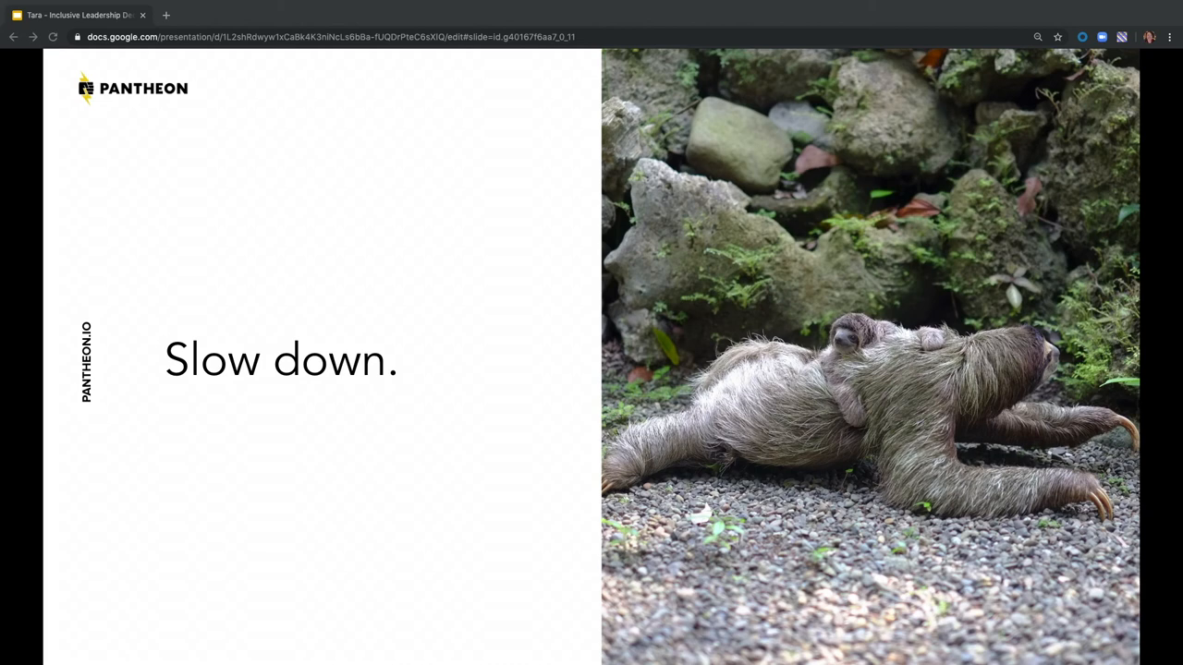
pyautogui.press('Right')
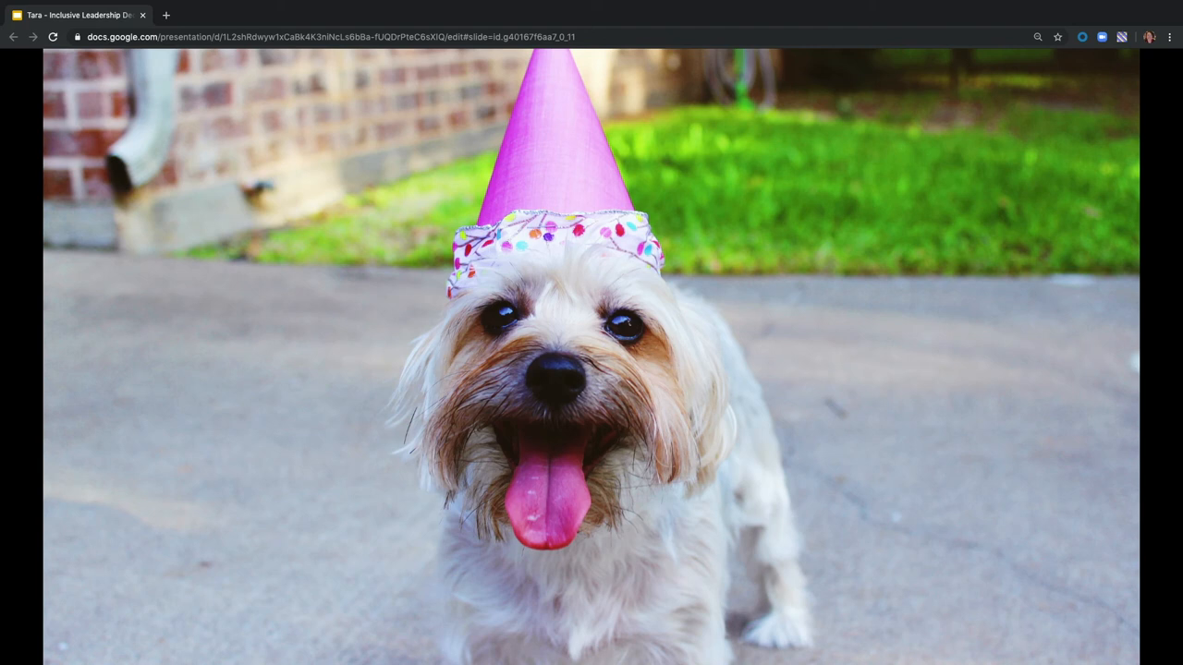
# Step: Advance to the Ask. slide, detach the speaker notes view into its own window, then continue to Practice
pyautogui.press('Right')
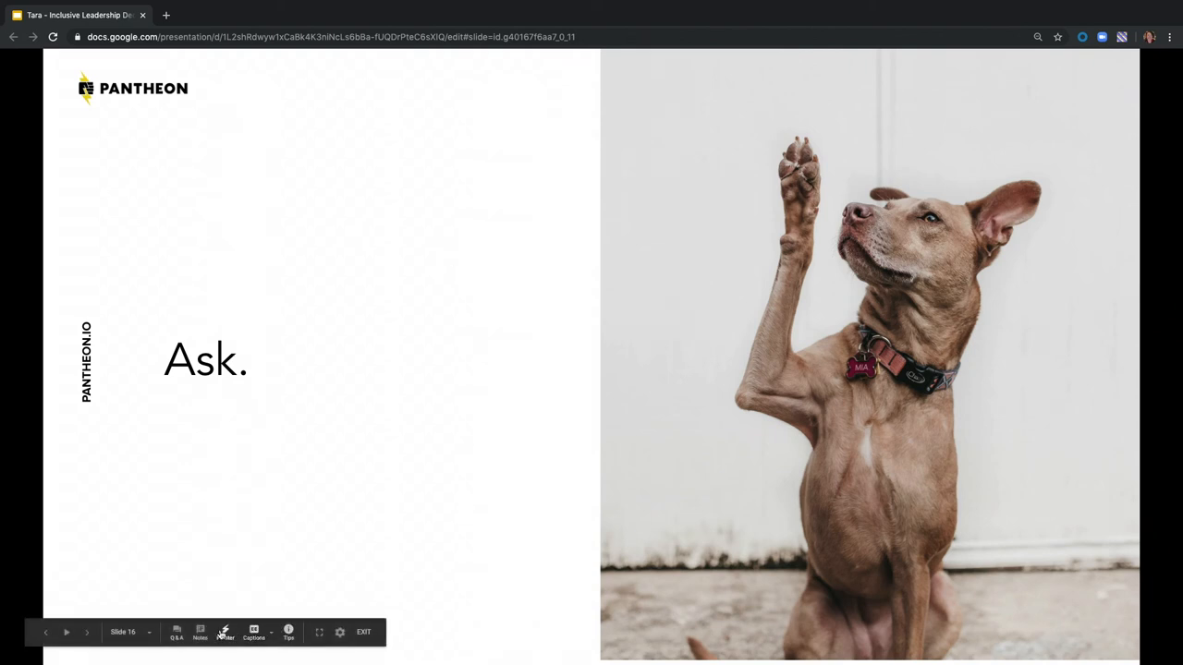
pyautogui.click(200, 633)
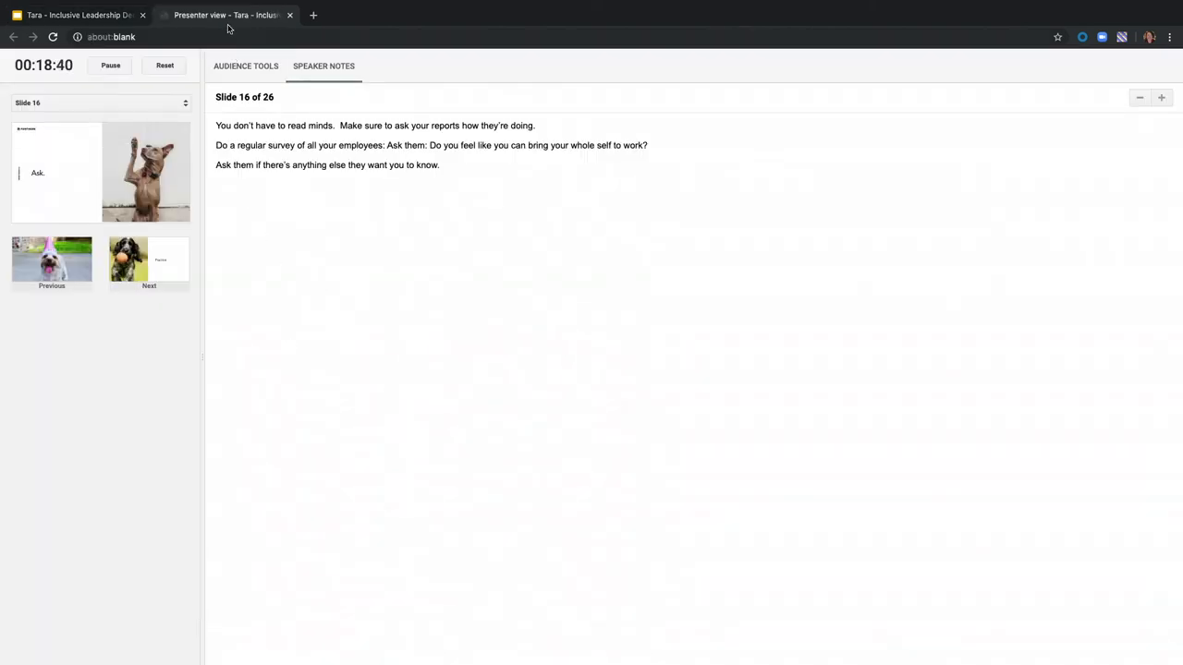
pyautogui.moveTo(226, 19); pyautogui.dragTo(0, 28)
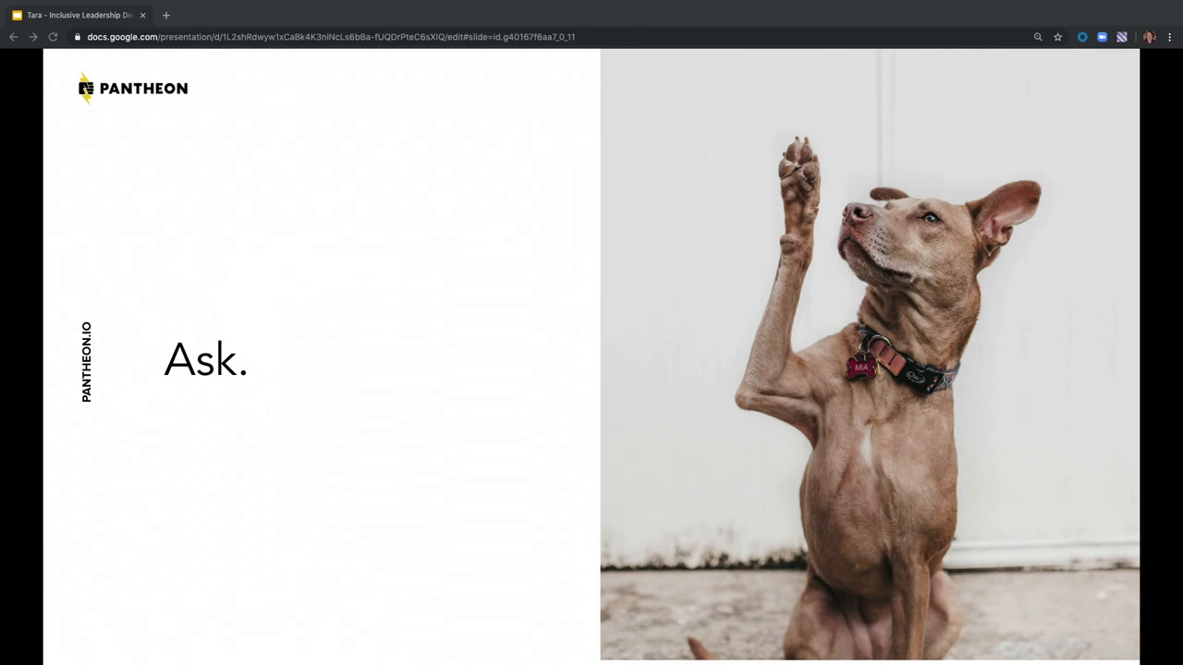
pyautogui.press('Right')
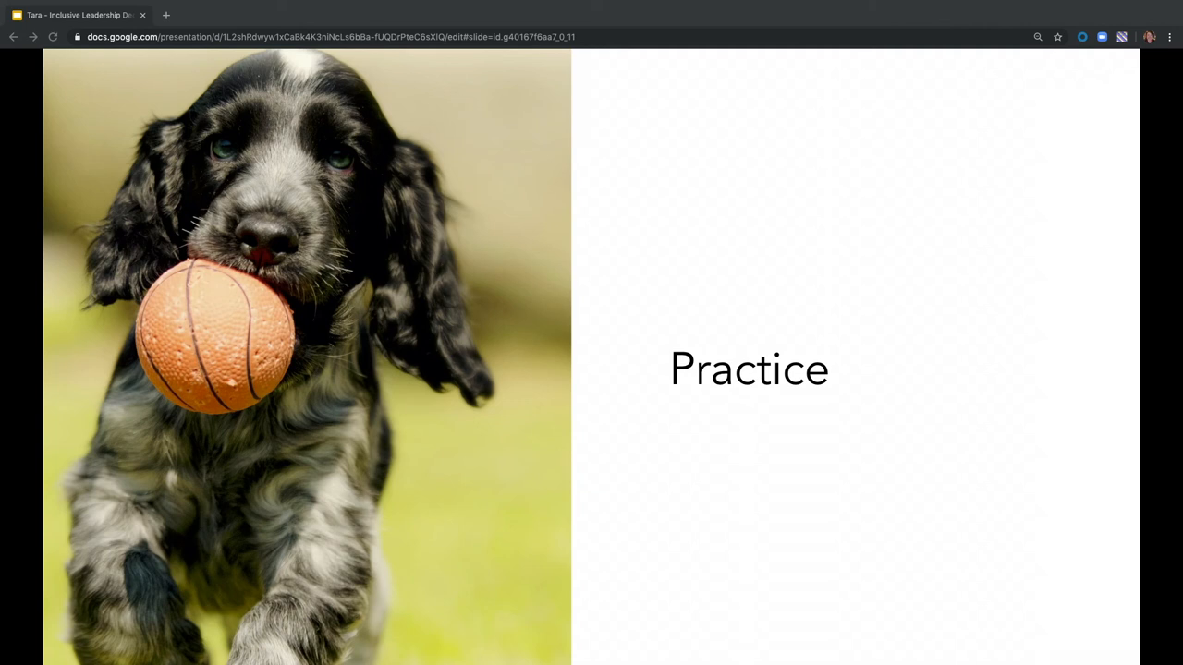
# Step: Advance one slide to Culture add, not culture fit
pyautogui.press('Right')
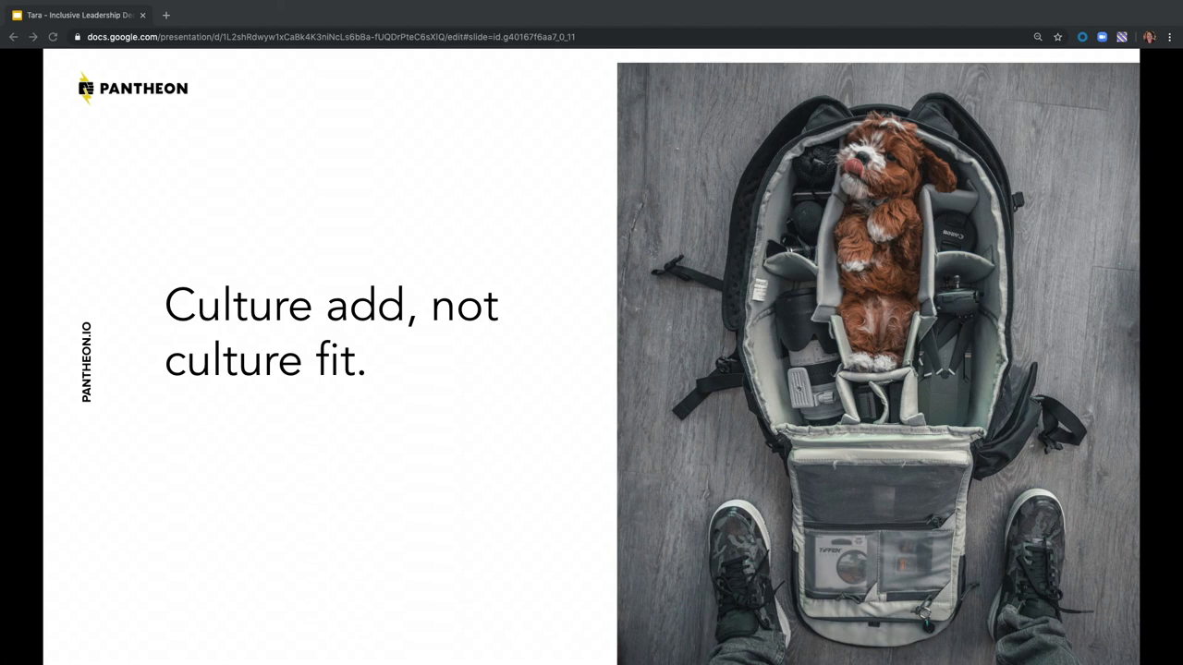
# Step: Advance two slides through Educate yourself. to Increase pay equity & transparency
pyautogui.press('Right')
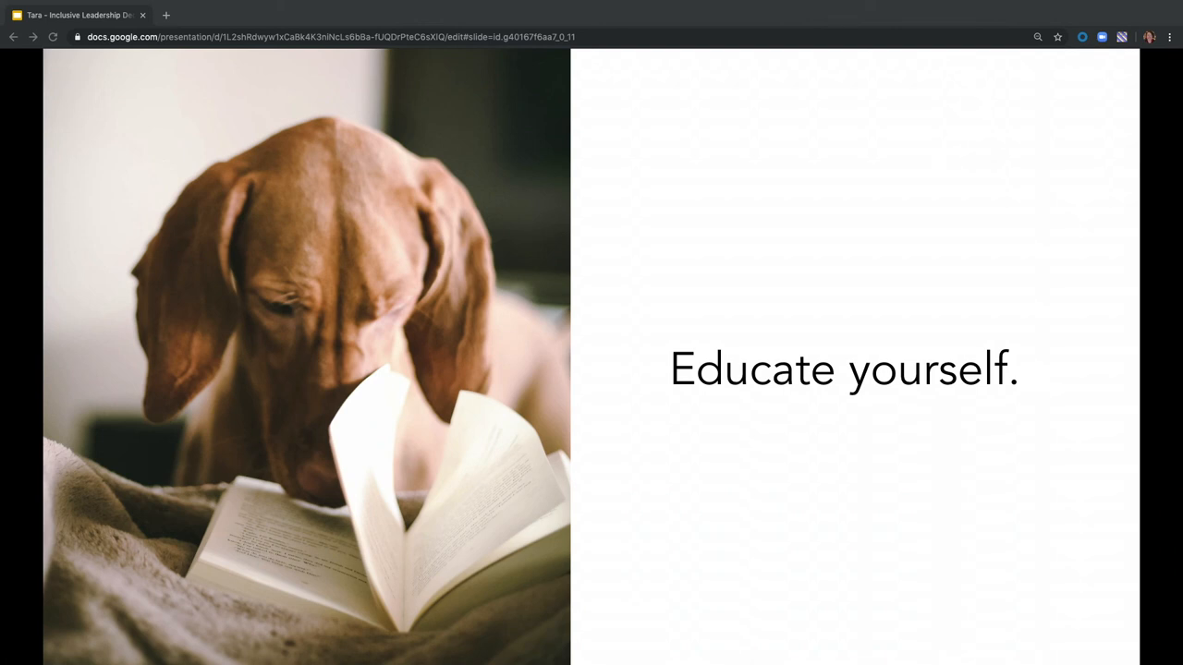
pyautogui.press('Right')
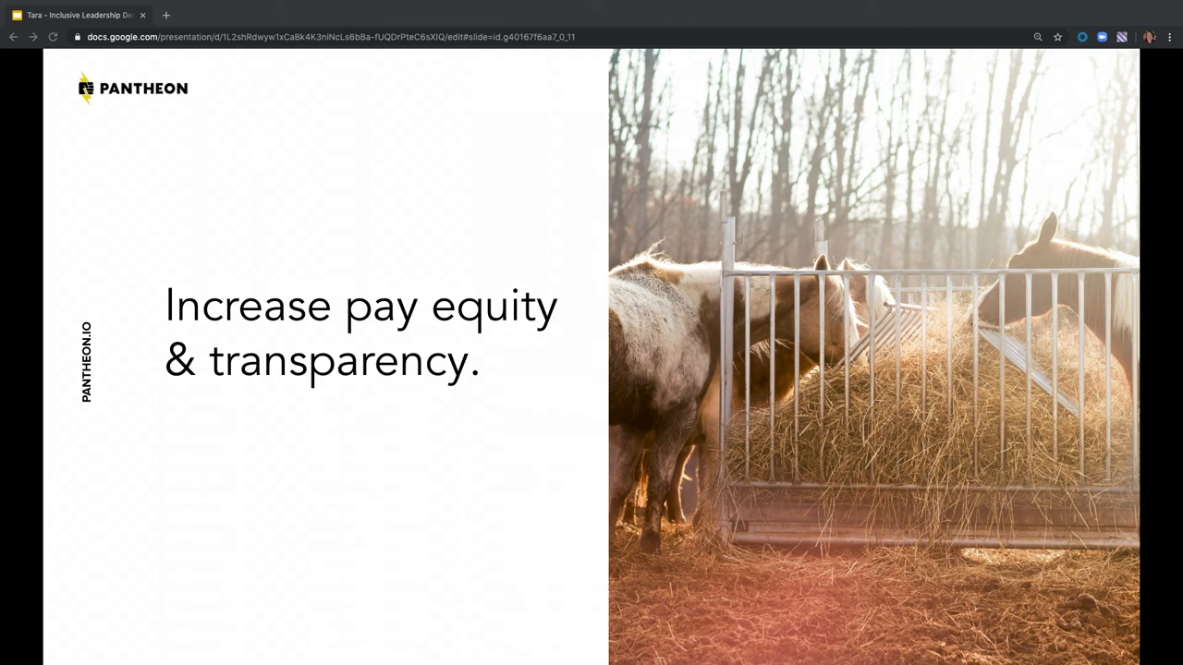
# Step: Advance one slide to the goose and goslings photo
pyautogui.press('Right')
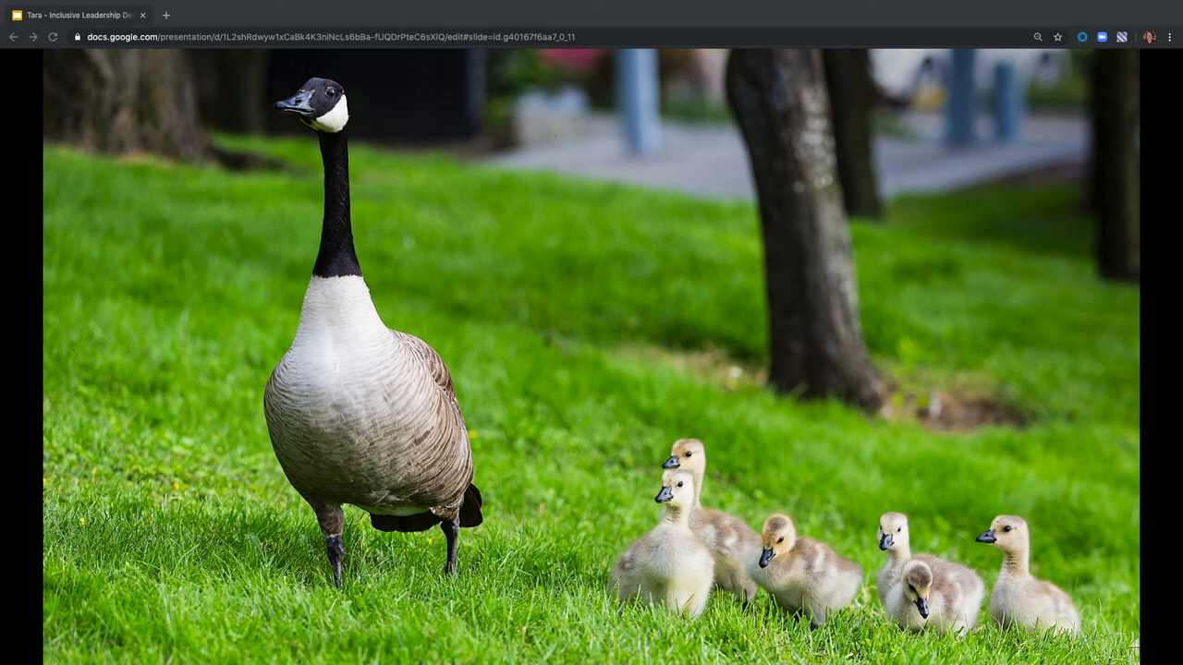
# Step: Advance one slide to the flamingo lagoon photo
pyautogui.press('Right')
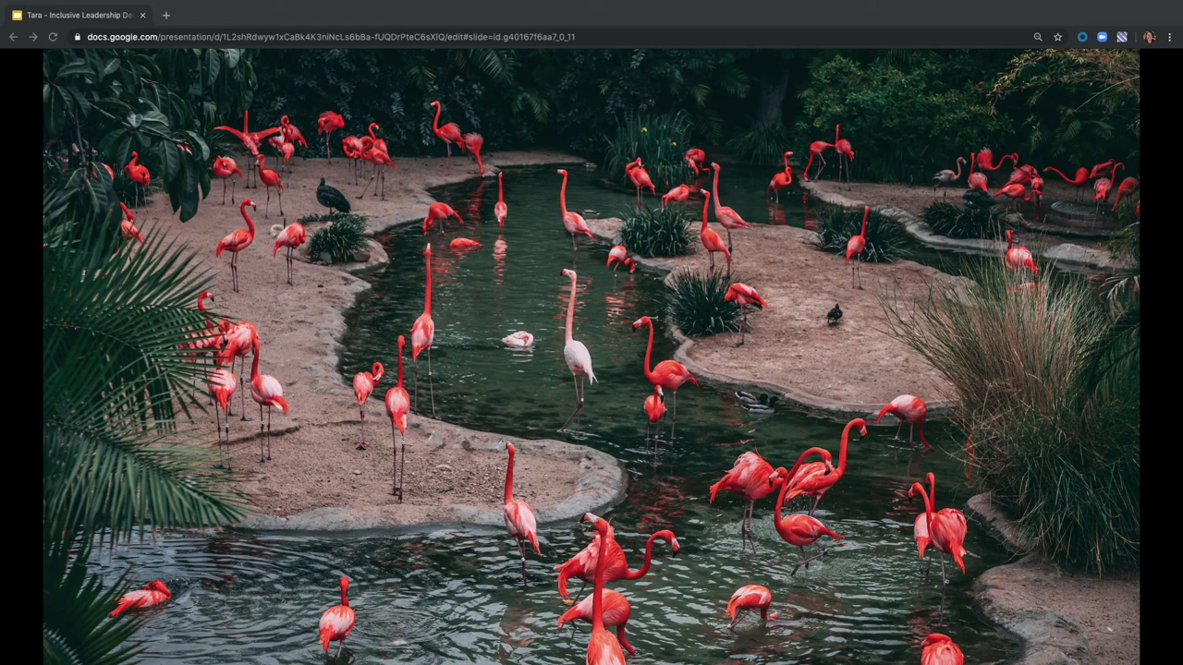
# Step: Advance two slides past DrupalCon contribution opportunities to the What did you think? feedback slide
pyautogui.press('Right')
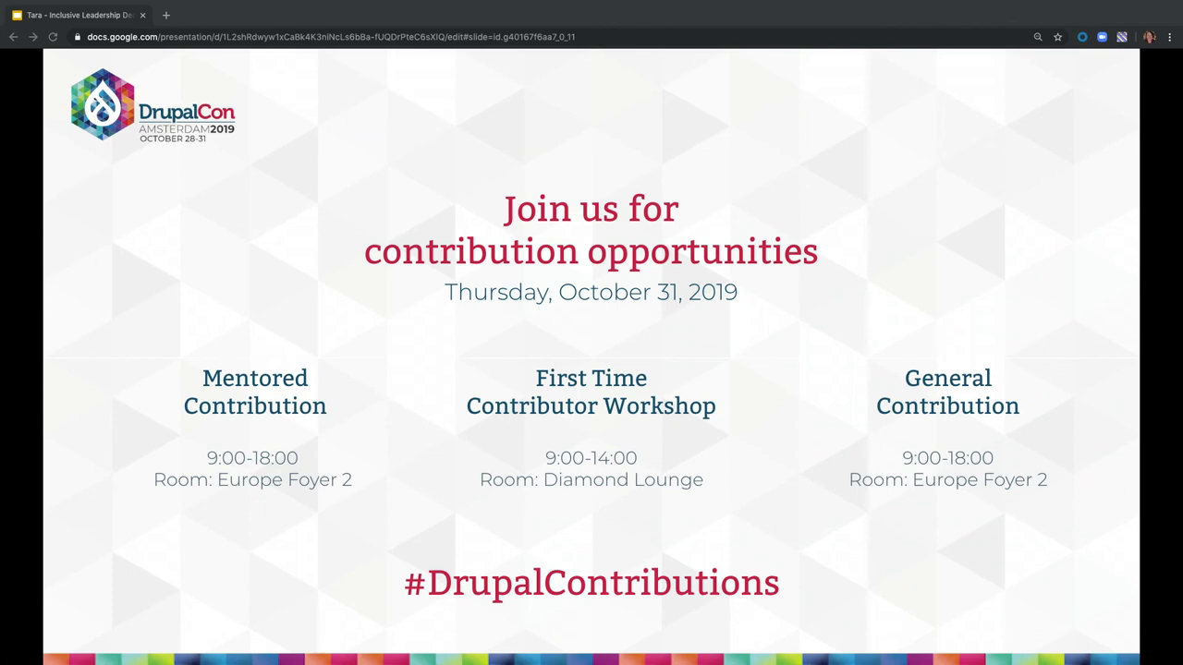
pyautogui.press('Right')
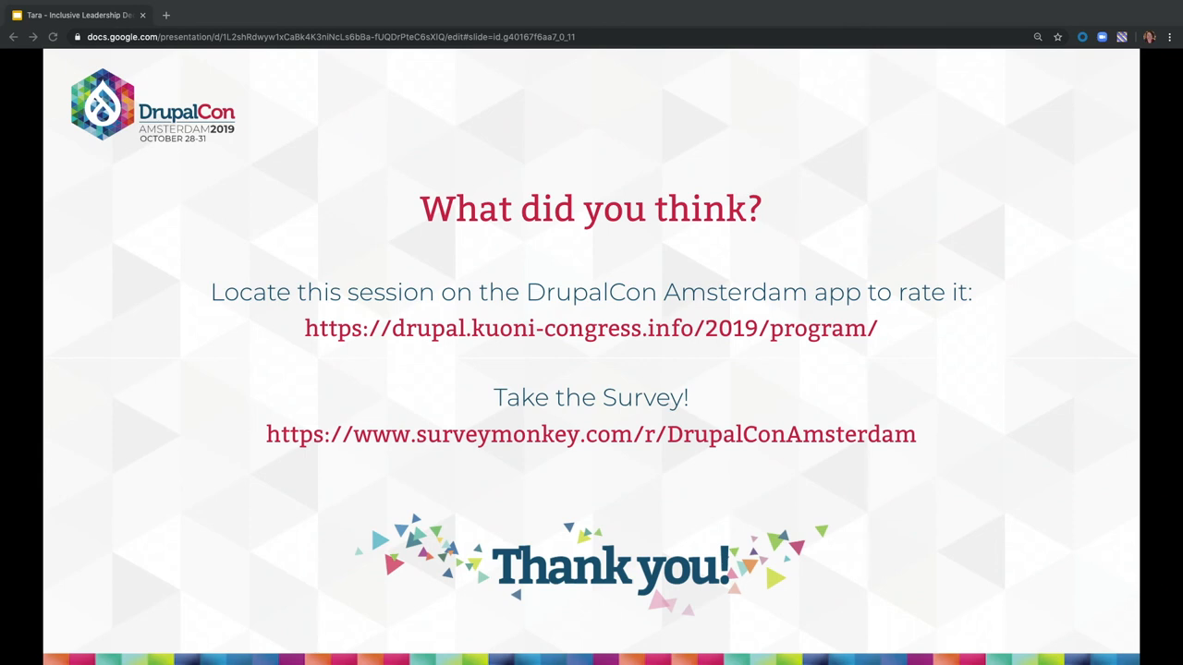
# Step: Advance to the final Pantheon Questions? slide with the cat photo and leave it displayed
pyautogui.press('Right')
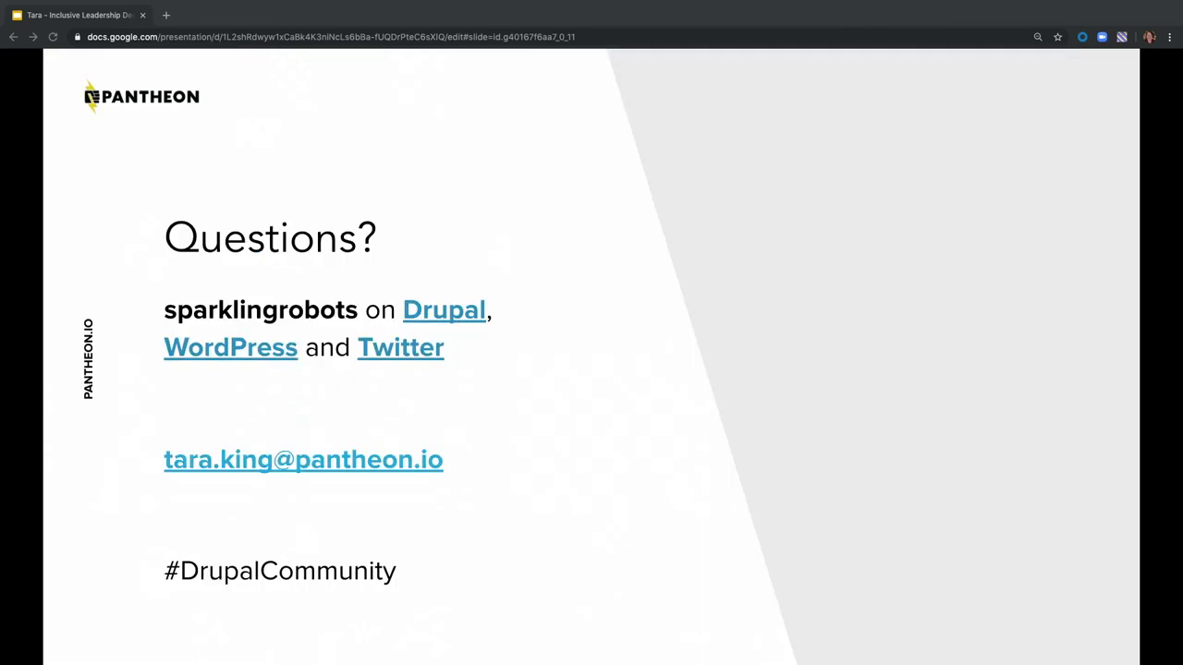